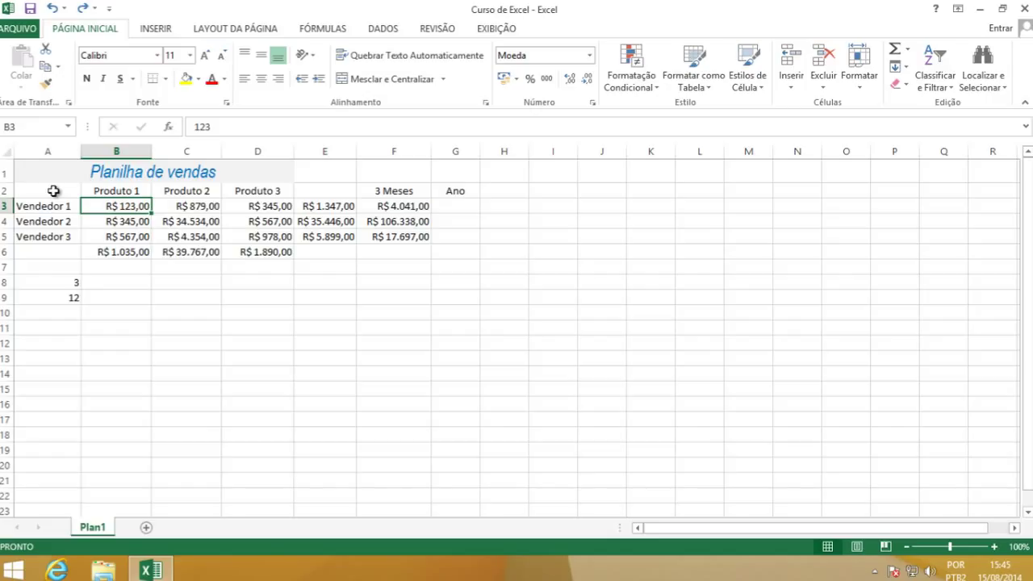
pyautogui.click(50, 190)
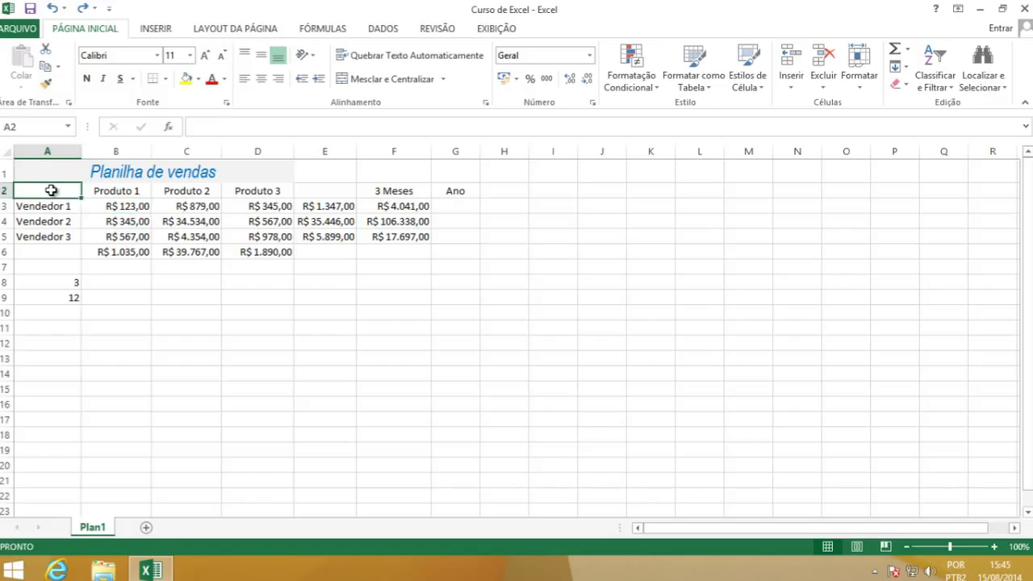
pyautogui.moveTo(95, 200); pyautogui.dragTo(247, 234)
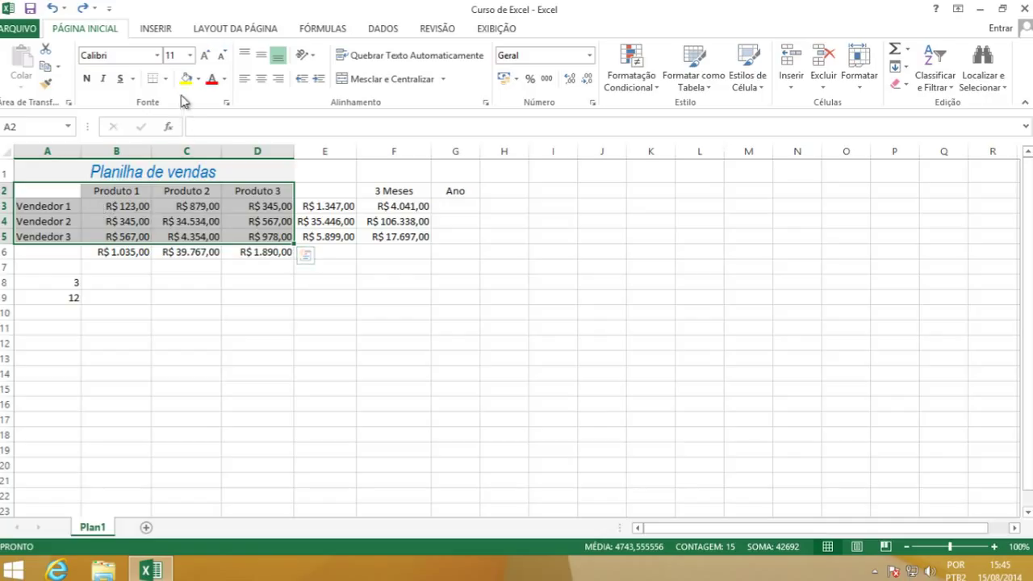
pyautogui.click(157, 30)
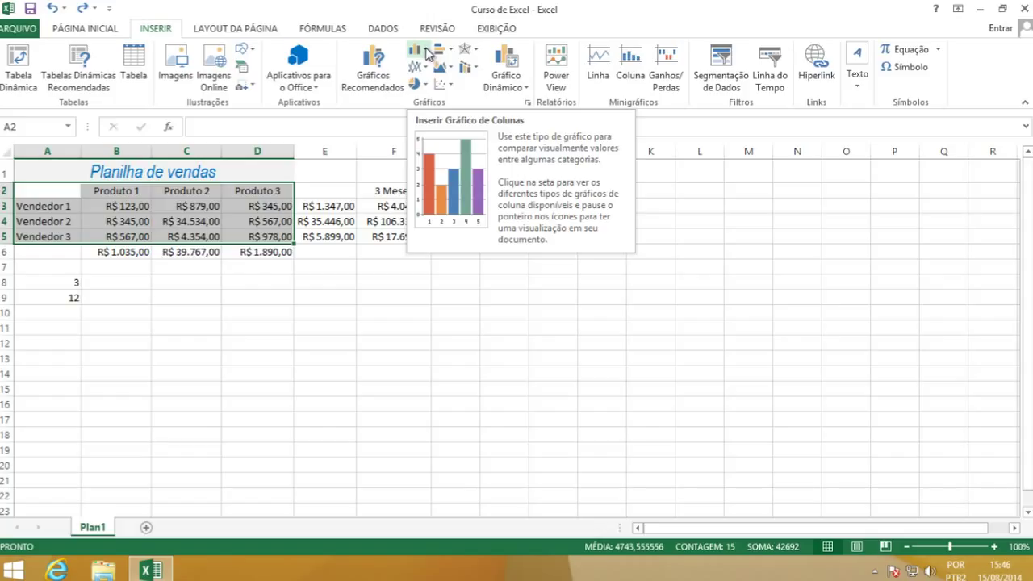
pyautogui.click(427, 52)
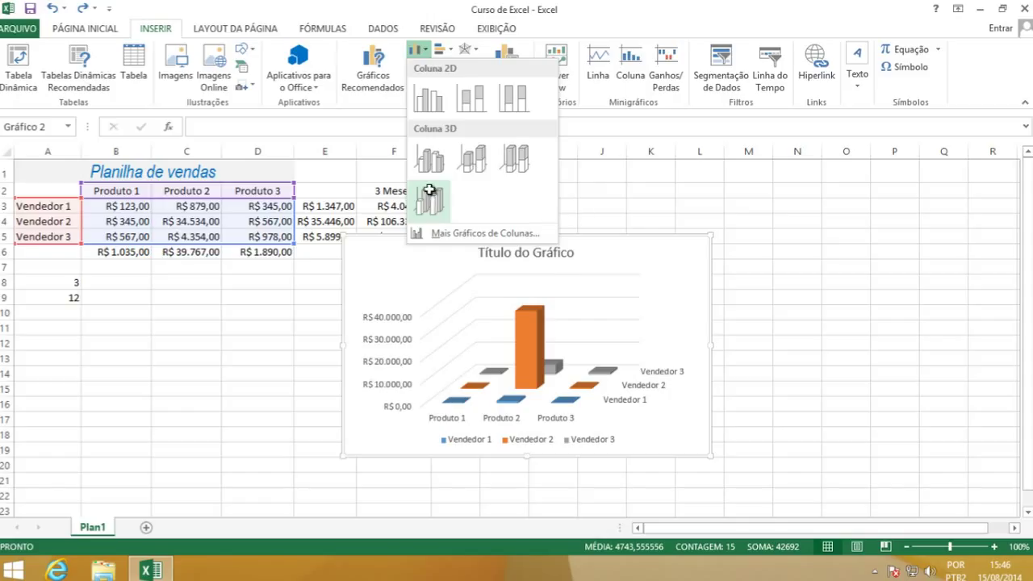
pyautogui.press('Escape')
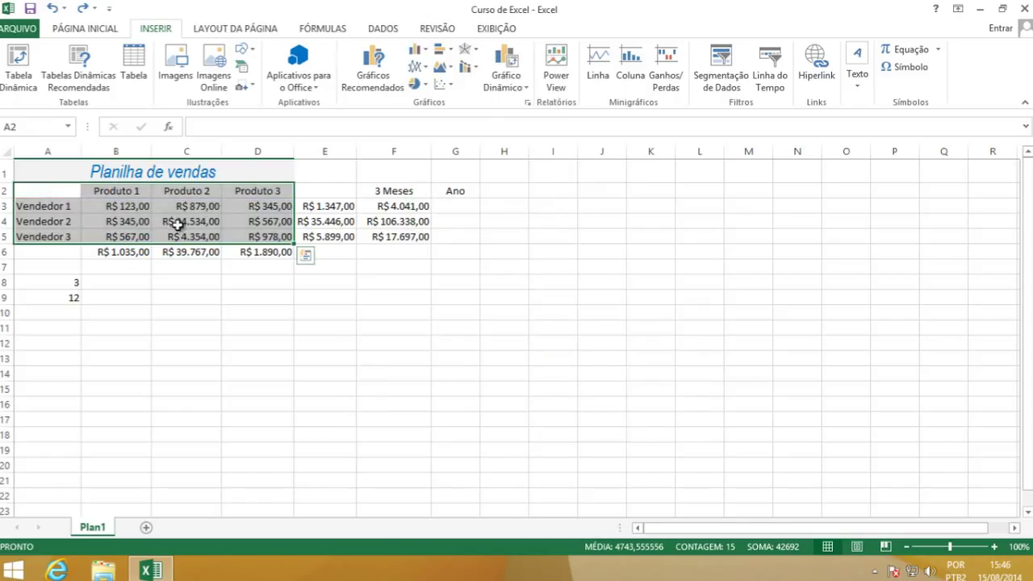
# Set the Produto 2 sales value of Vendedor 2 to 1345.
pyautogui.click(181, 224)
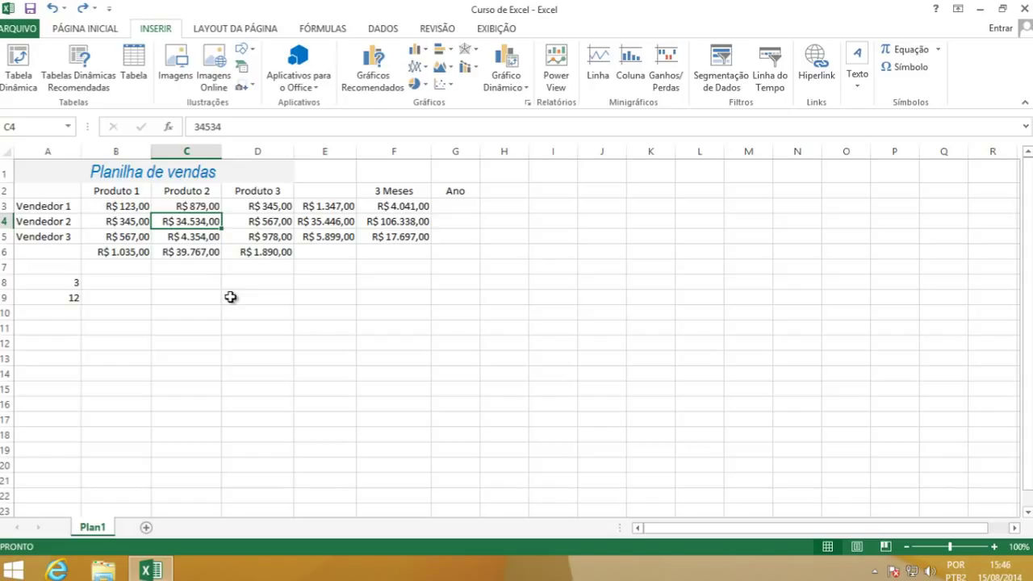
pyautogui.write('1345')
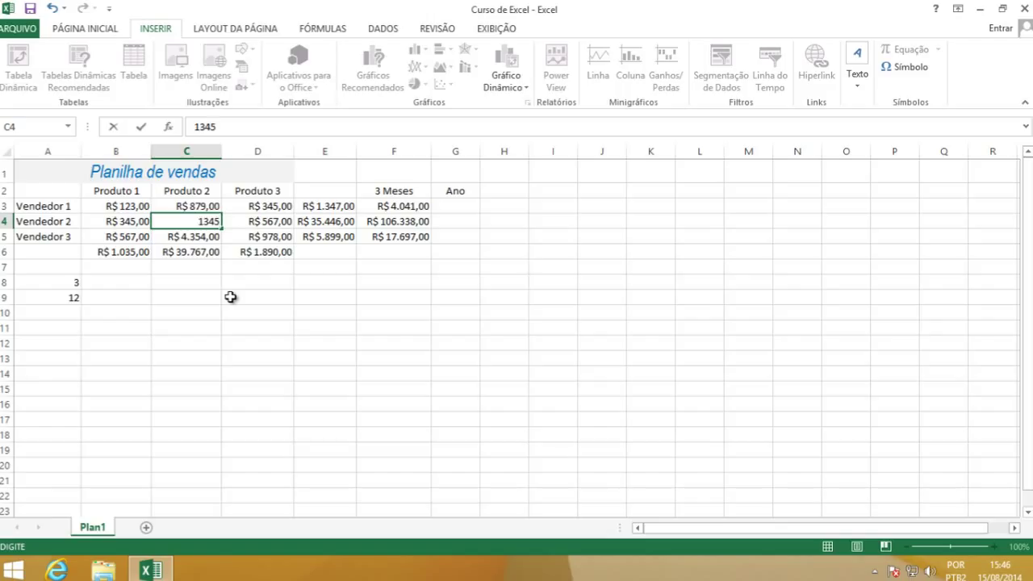
pyautogui.press('Return')
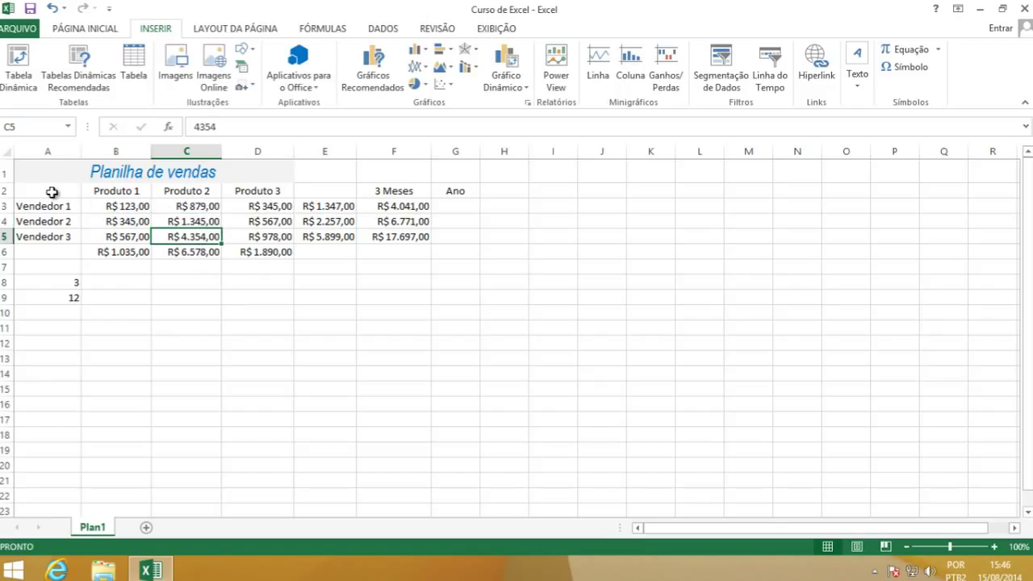
# Insert a 3D clustered column chart (Colunas 3D Agrupadas) from the sales data in A2:D5.
pyautogui.moveTo(51, 192); pyautogui.dragTo(258, 235)
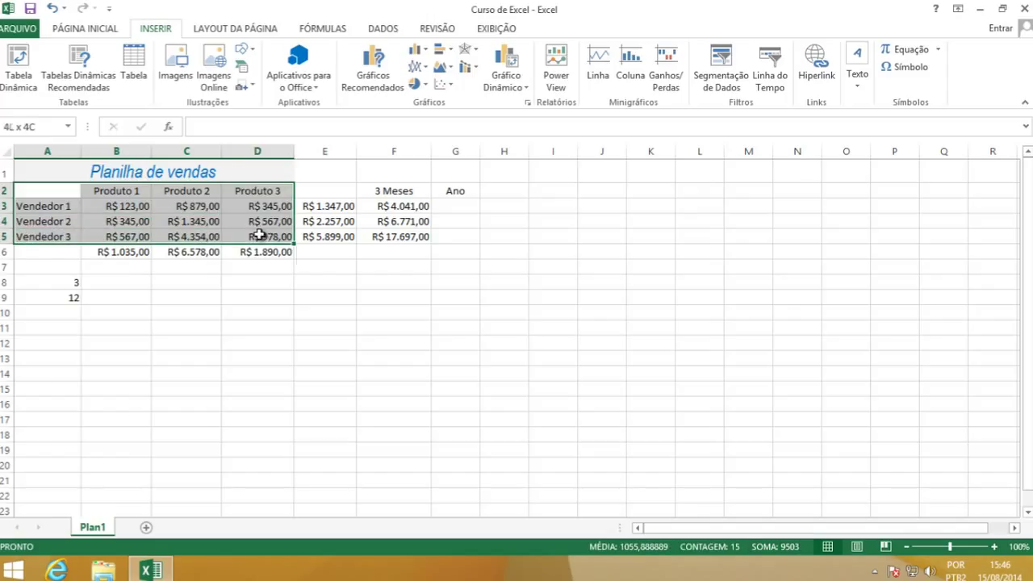
pyautogui.click(423, 51)
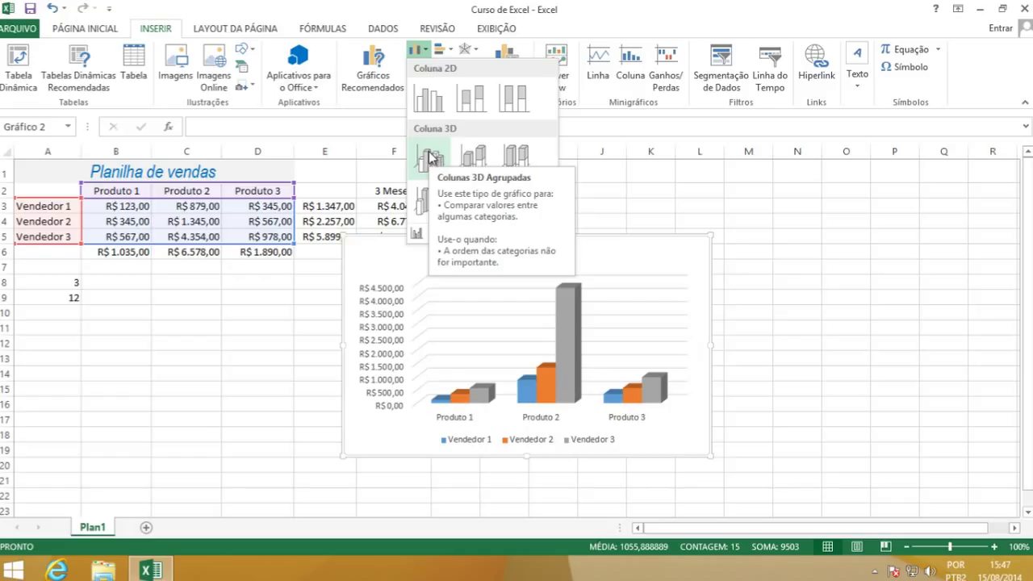
pyautogui.click(430, 158)
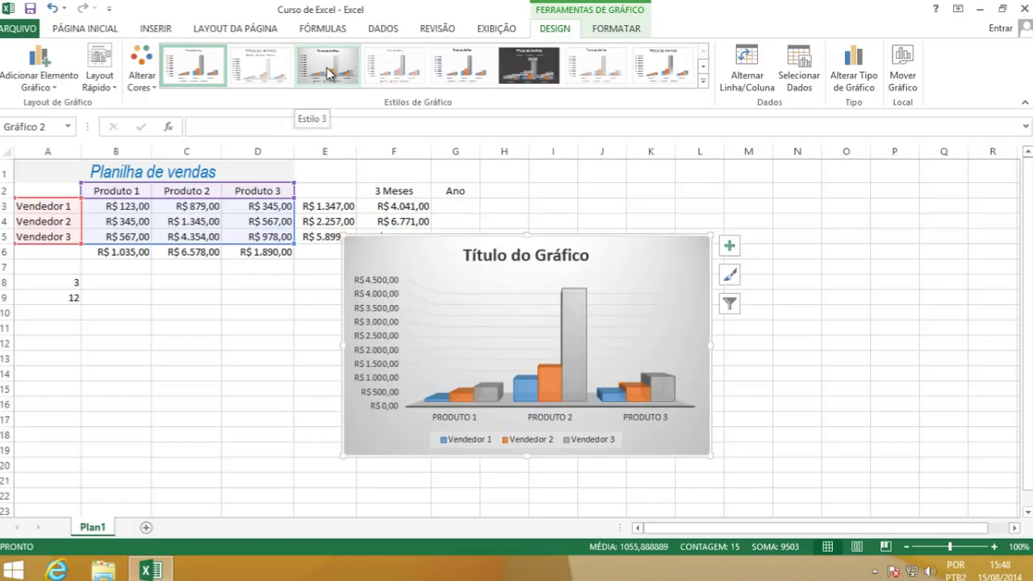
pyautogui.click(142, 77)
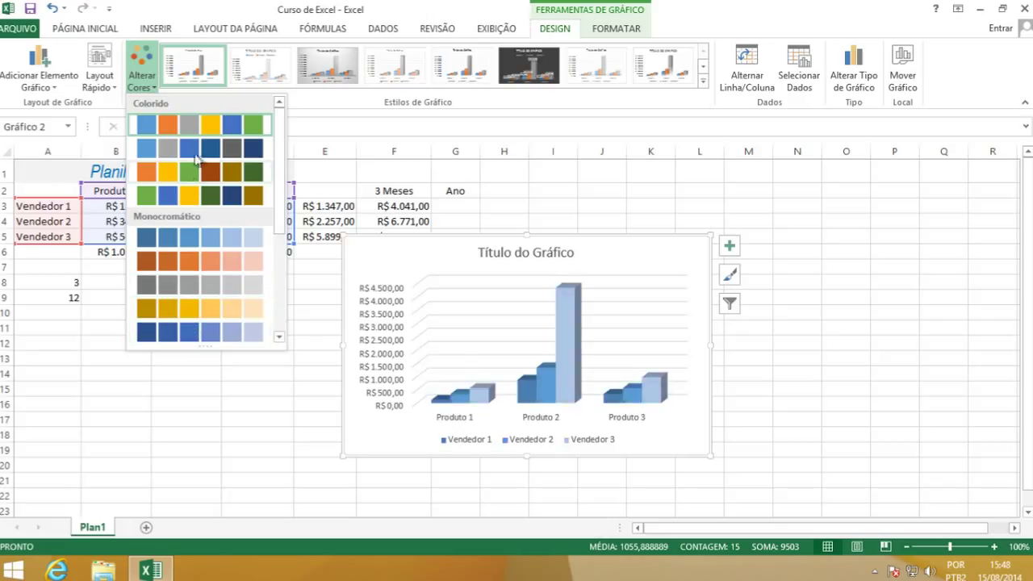
pyautogui.click(141, 74)
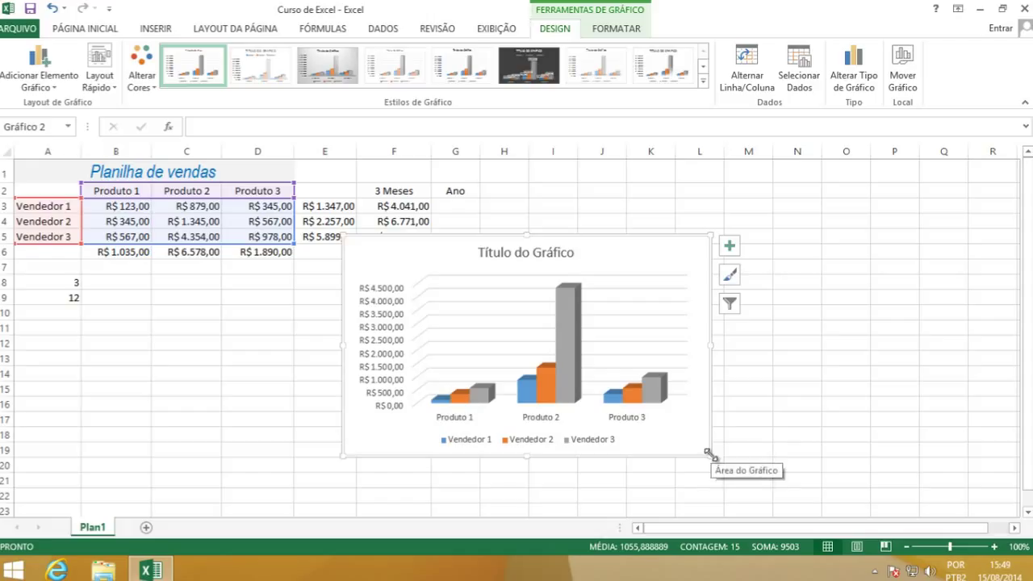
# Enlarge the chart in width and height and move it beside the sales table, starting at column H.
pyautogui.moveTo(713, 455); pyautogui.dragTo(722, 476)
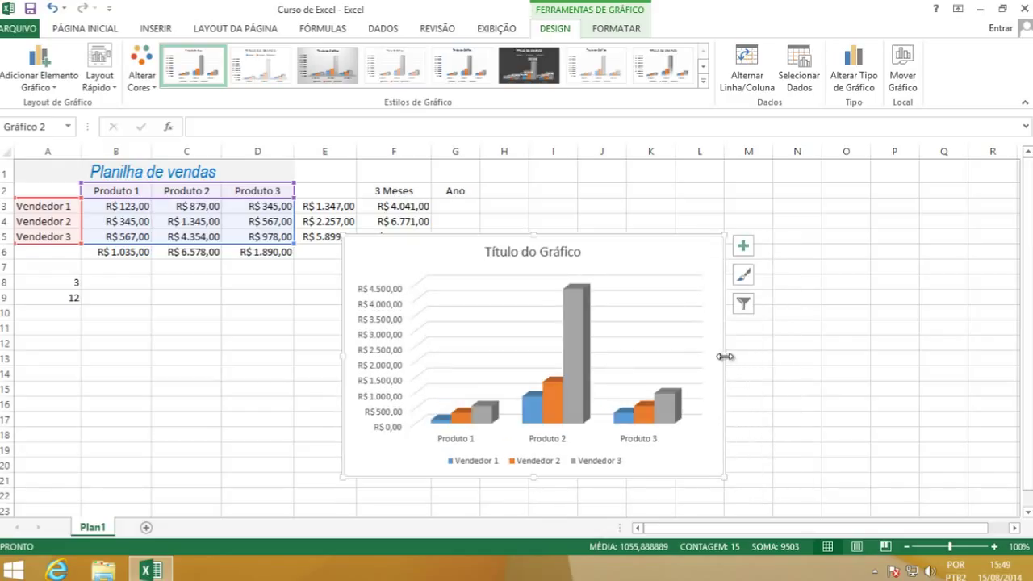
pyautogui.moveTo(725, 356); pyautogui.dragTo(753, 364)
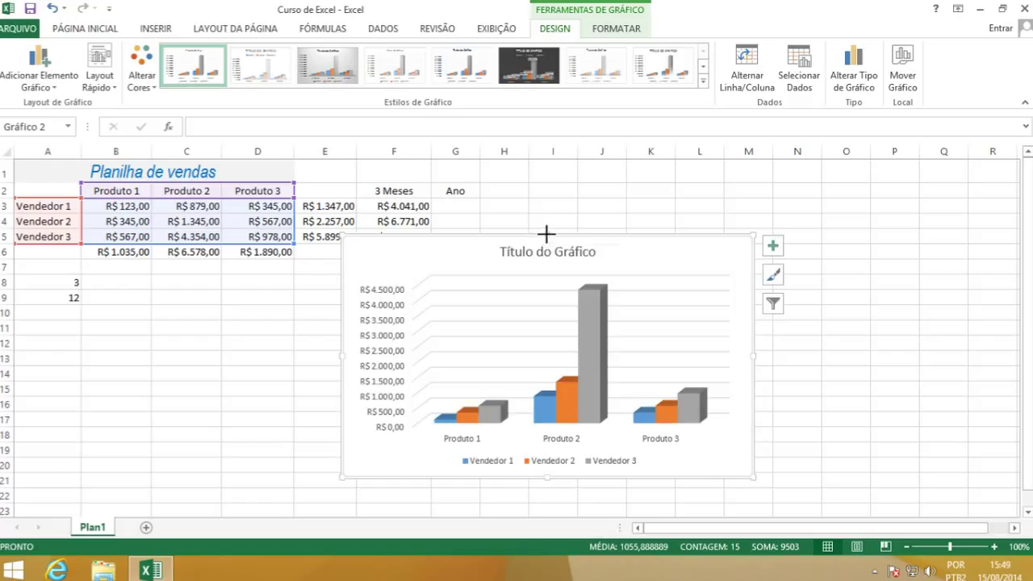
pyautogui.moveTo(547, 234); pyautogui.dragTo(546, 209)
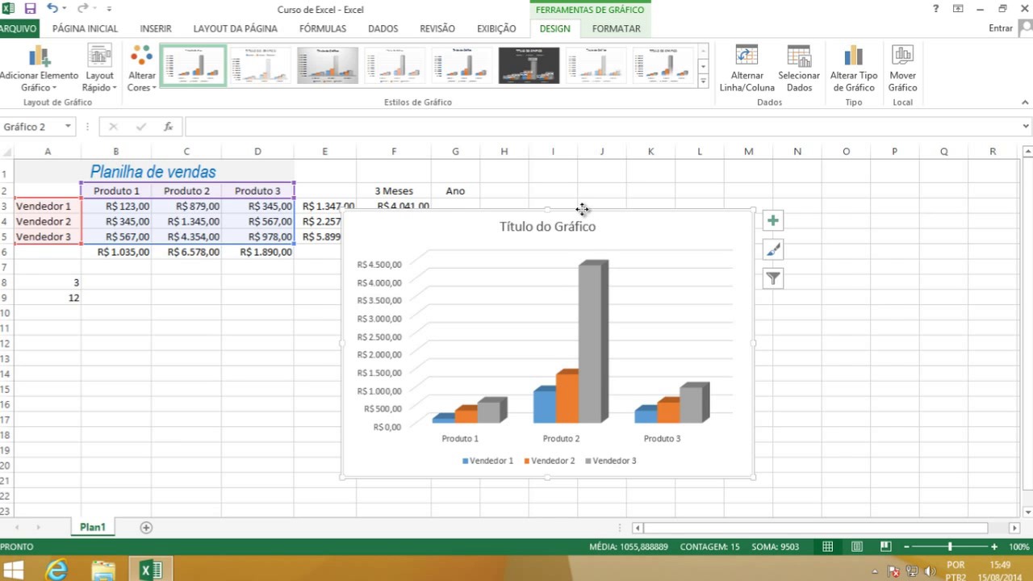
pyautogui.moveTo(582, 211); pyautogui.dragTo(721, 181)
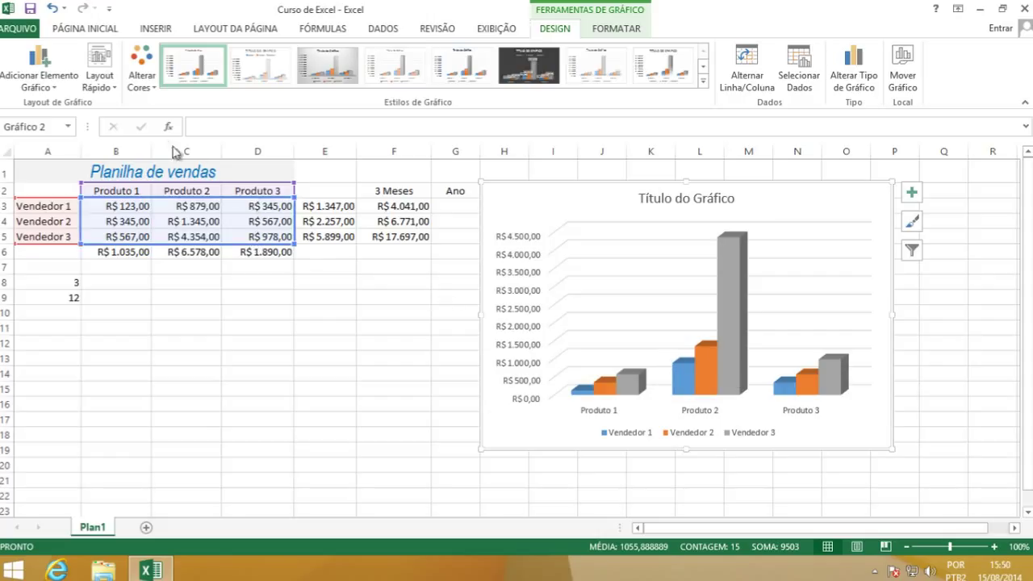
# Save the workbook.
pyautogui.click(31, 10)
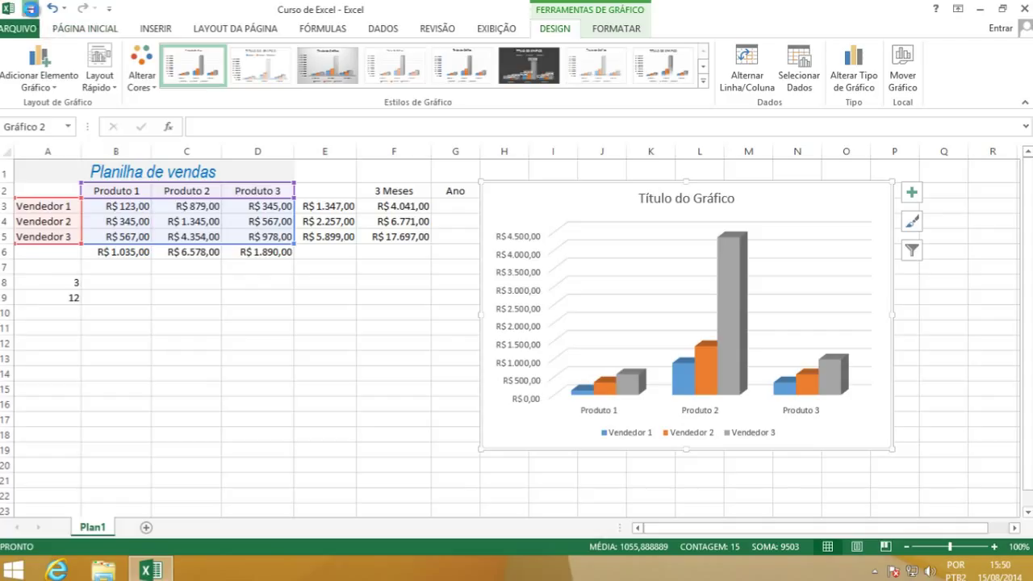
pyautogui.click(77, 30)
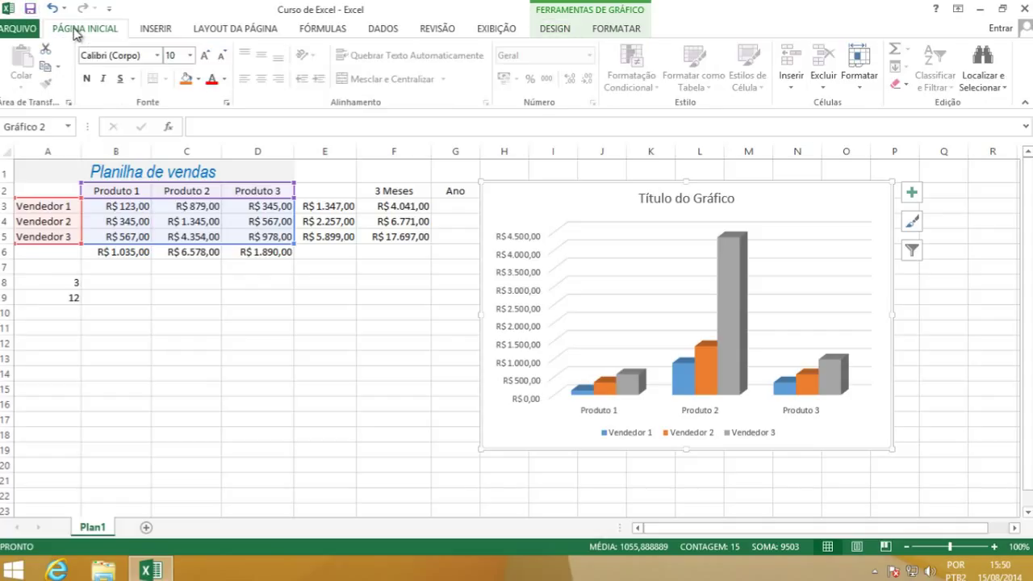
# Preview the printout of the selected chart and examine the options for what to print.
pyautogui.click(13, 32)
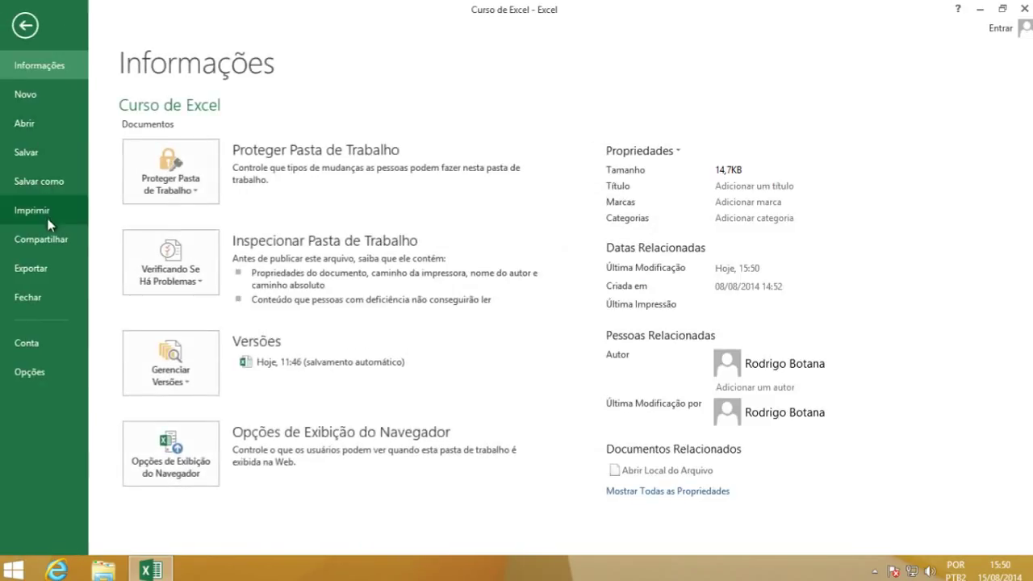
pyautogui.click(39, 211)
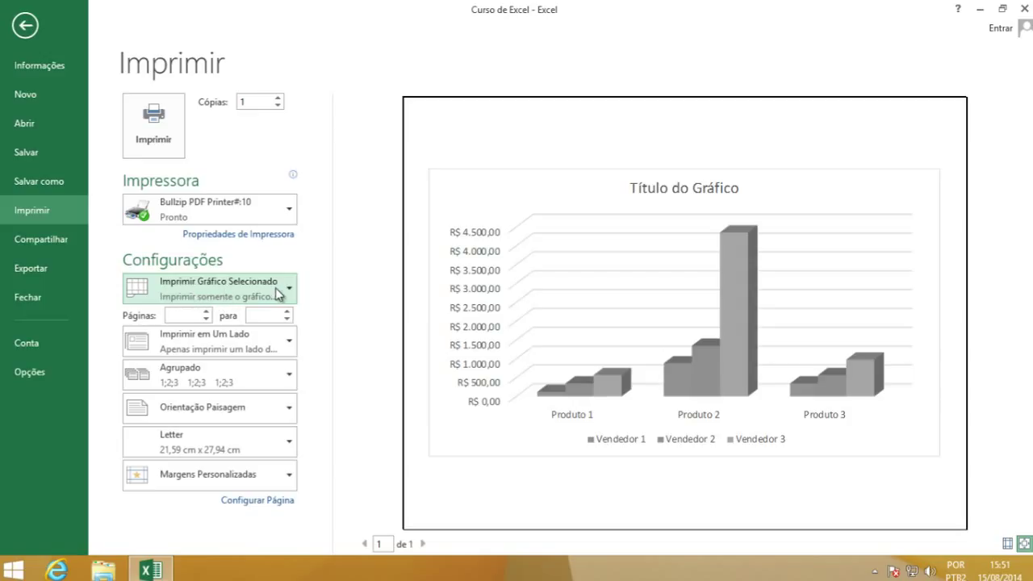
pyautogui.click(289, 290)
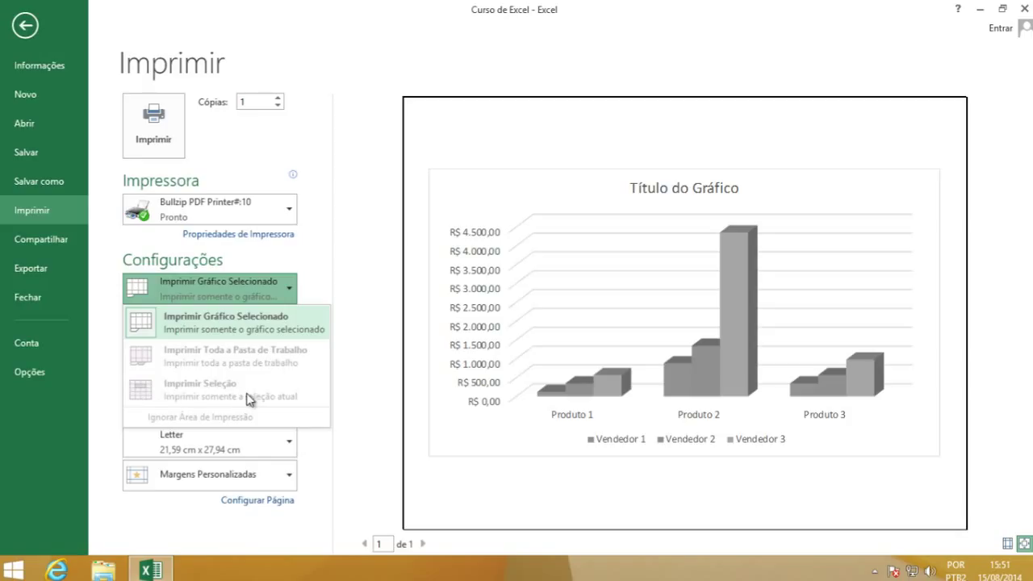
pyautogui.click(358, 282)
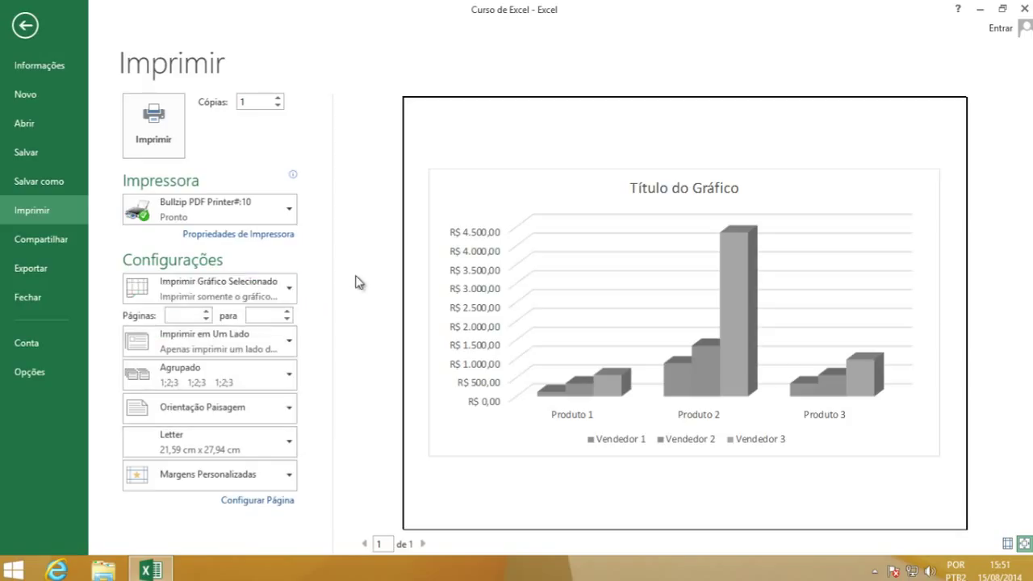
# Return to the sheet, deselect the chart, and preview the pages of the whole worksheet's printout.
pyautogui.click(25, 25)
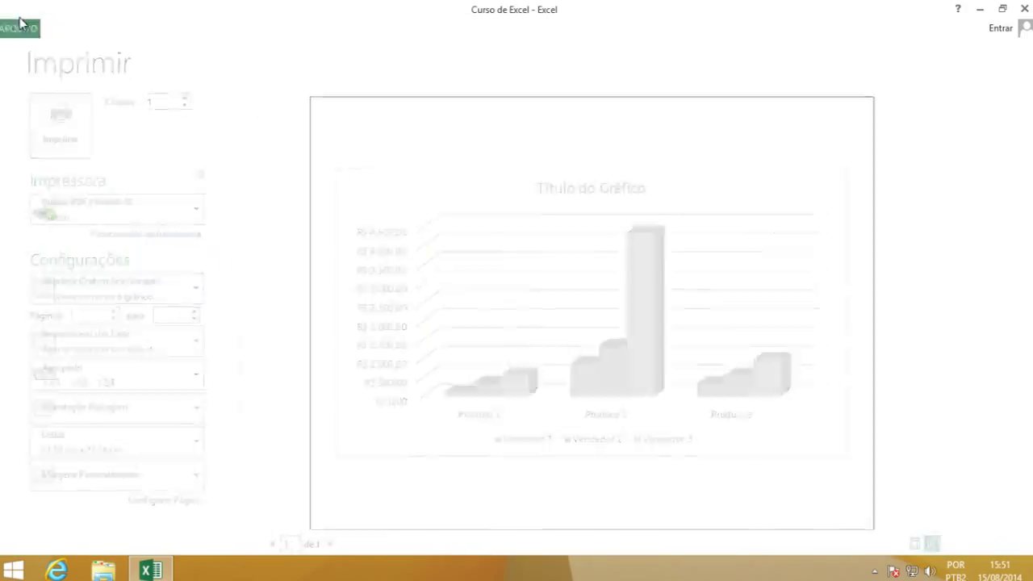
pyautogui.click(311, 329)
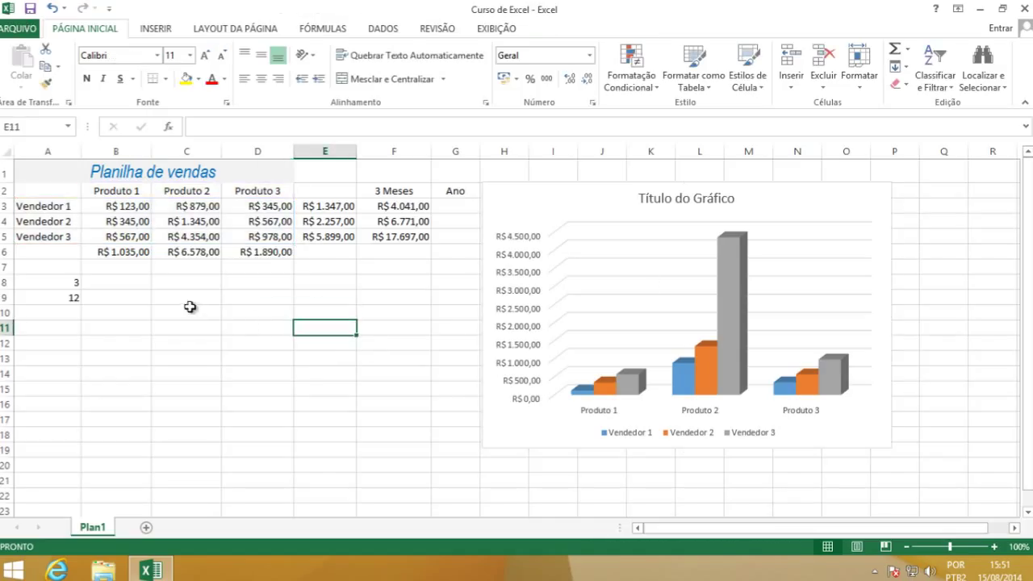
pyautogui.click(149, 298)
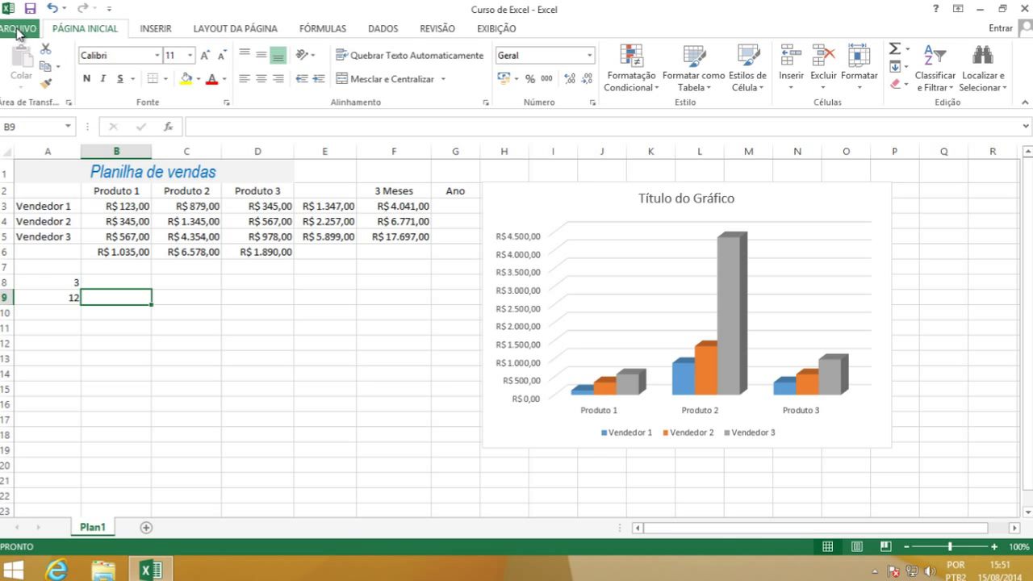
pyautogui.click(17, 32)
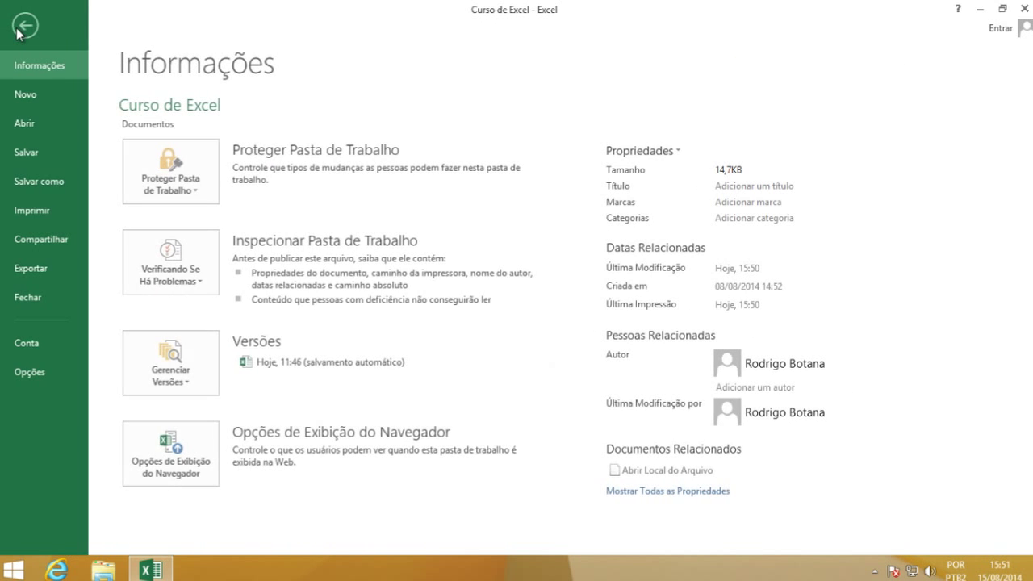
pyautogui.click(41, 213)
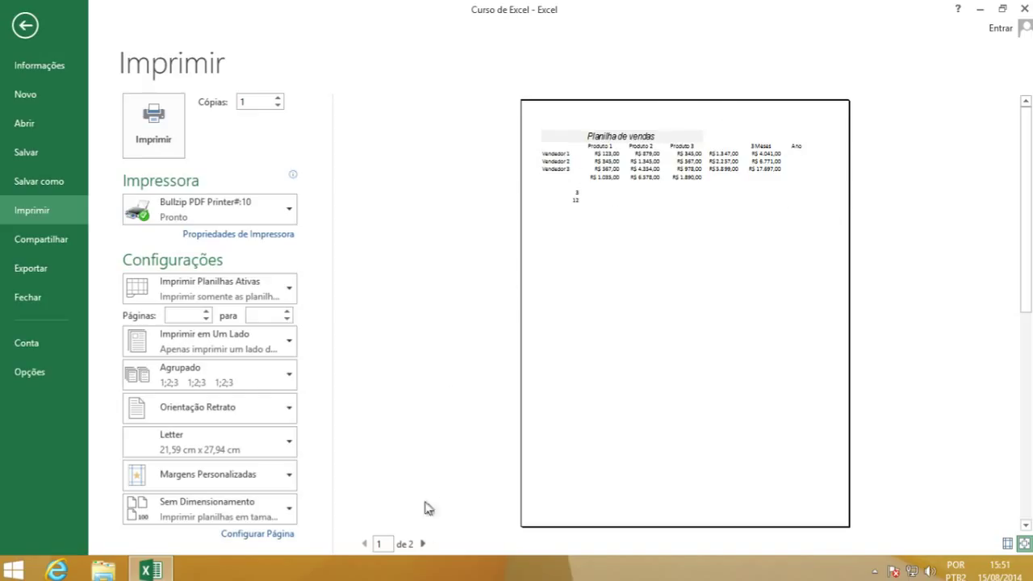
pyautogui.click(423, 545)
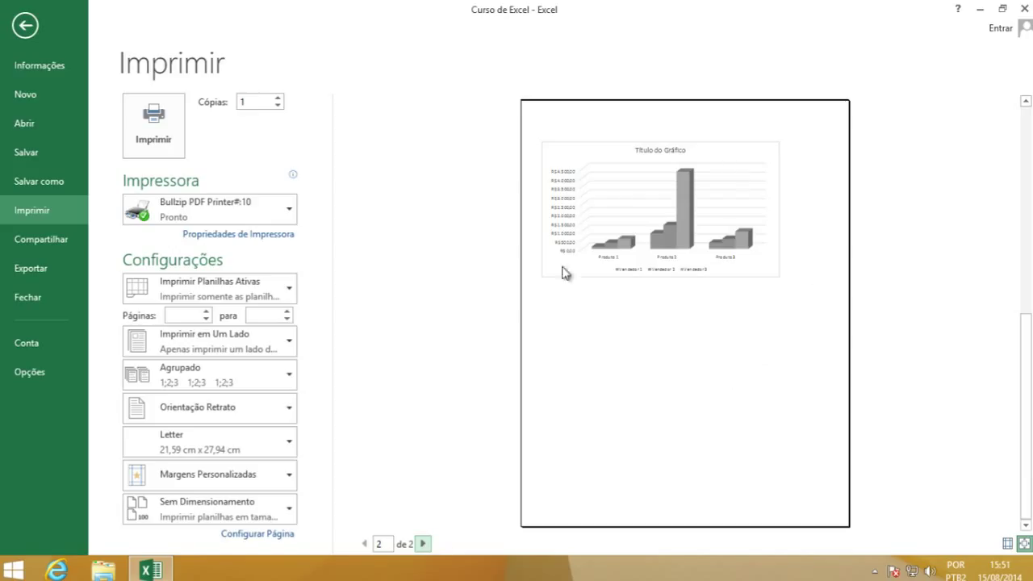
# Examine the print range options available for the active worksheet, leaving the current choice in place.
pyautogui.click(287, 291)
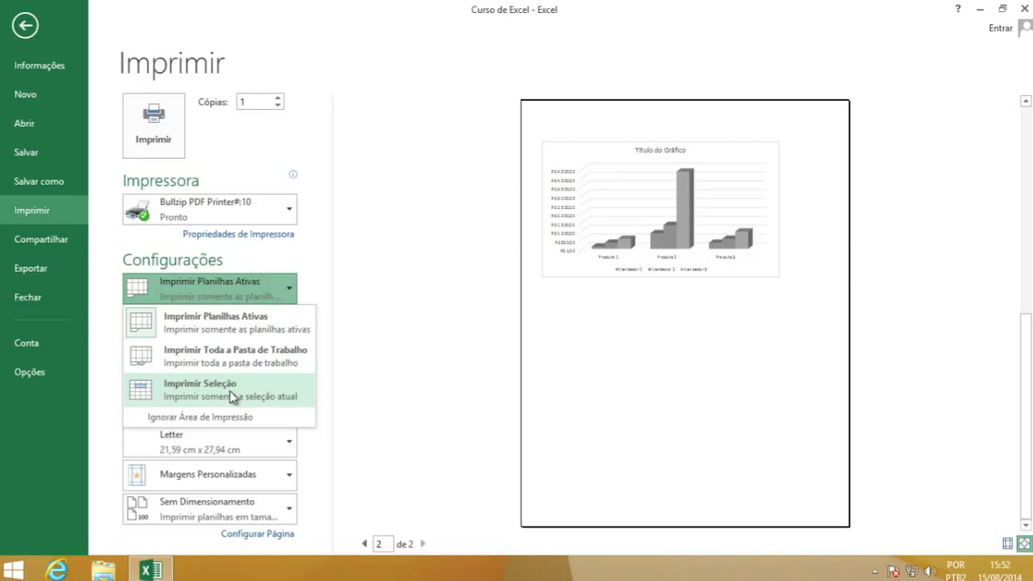
pyautogui.click(405, 363)
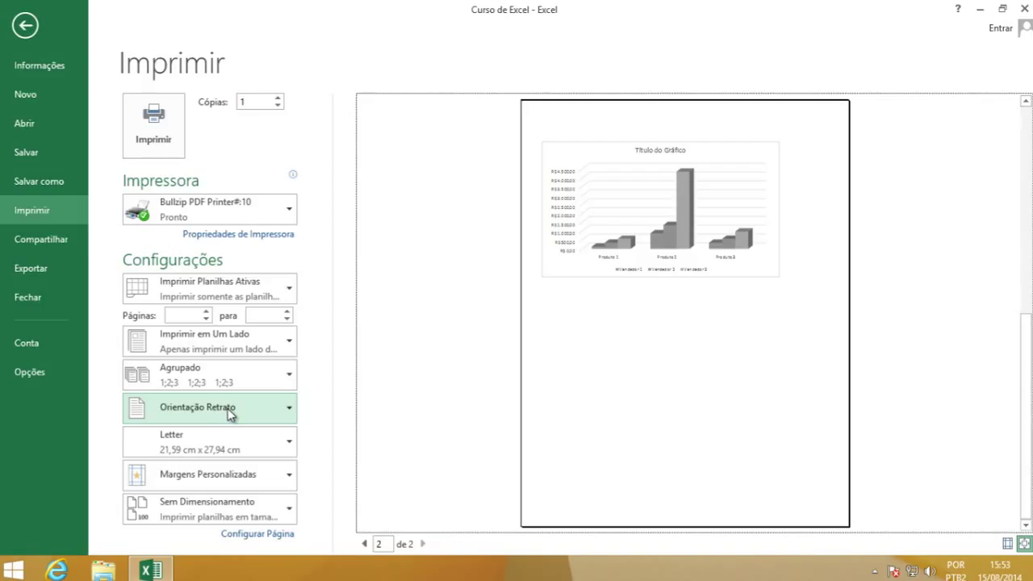
# Try landscape orientation for the worksheet printout, check its first page, and switch back to portrait orientation.
pyautogui.click(229, 410)
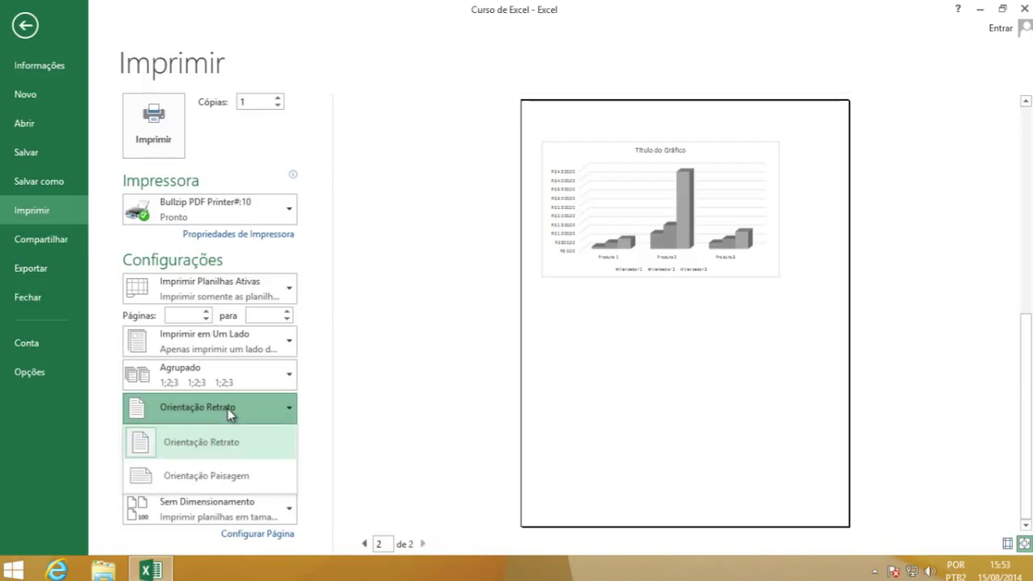
pyautogui.click(228, 476)
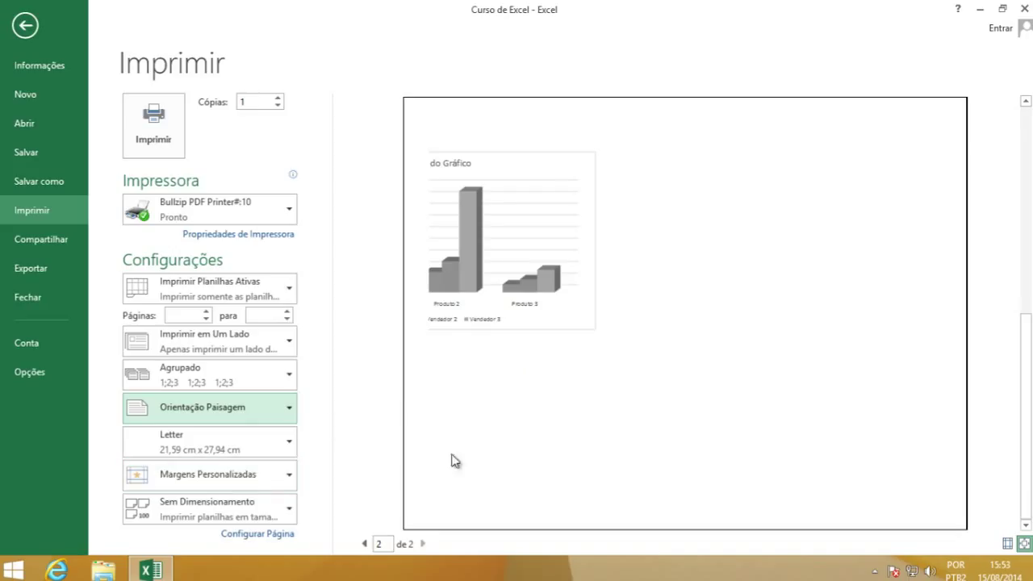
pyautogui.click(367, 544)
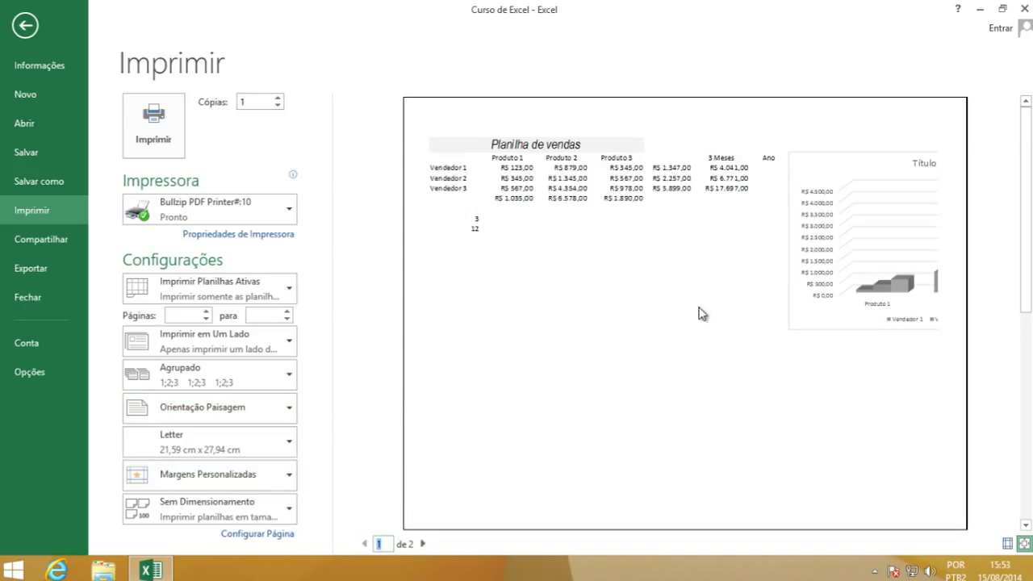
pyautogui.click(255, 418)
pyautogui.click(243, 442)
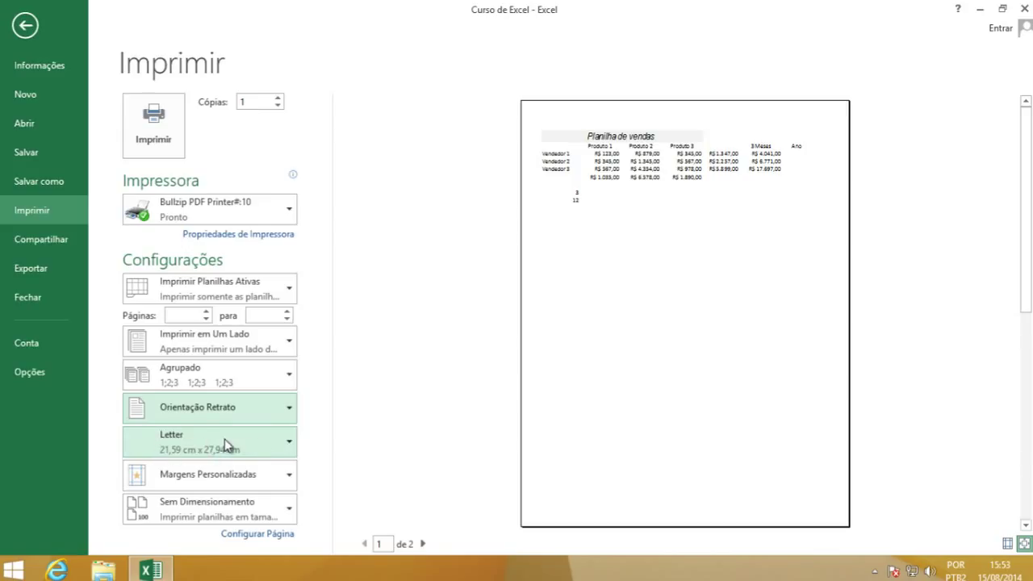
# Examine the paper sizes available for the worksheet printout, leaving the current choice in place.
pyautogui.click(228, 444)
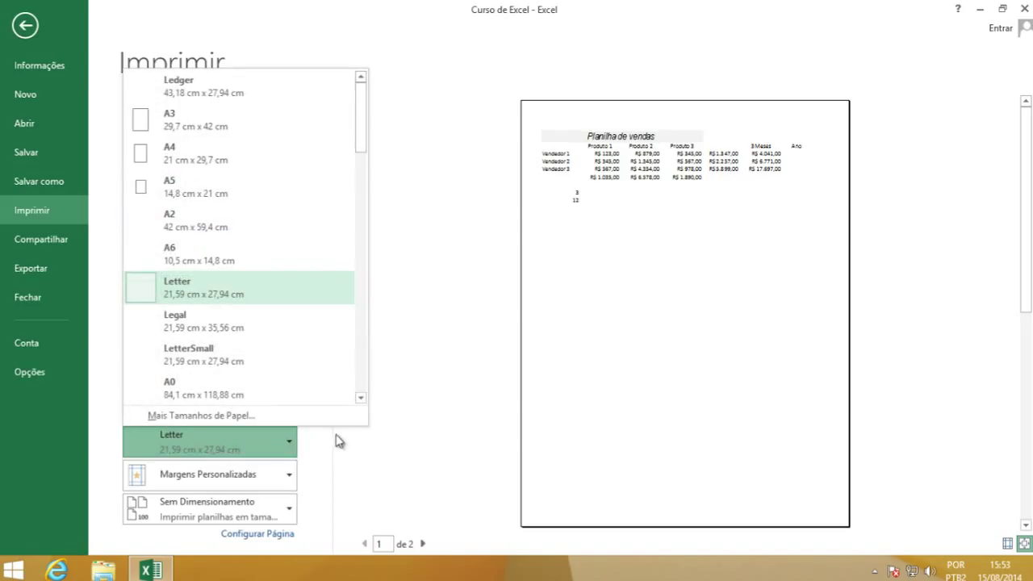
pyautogui.click(460, 433)
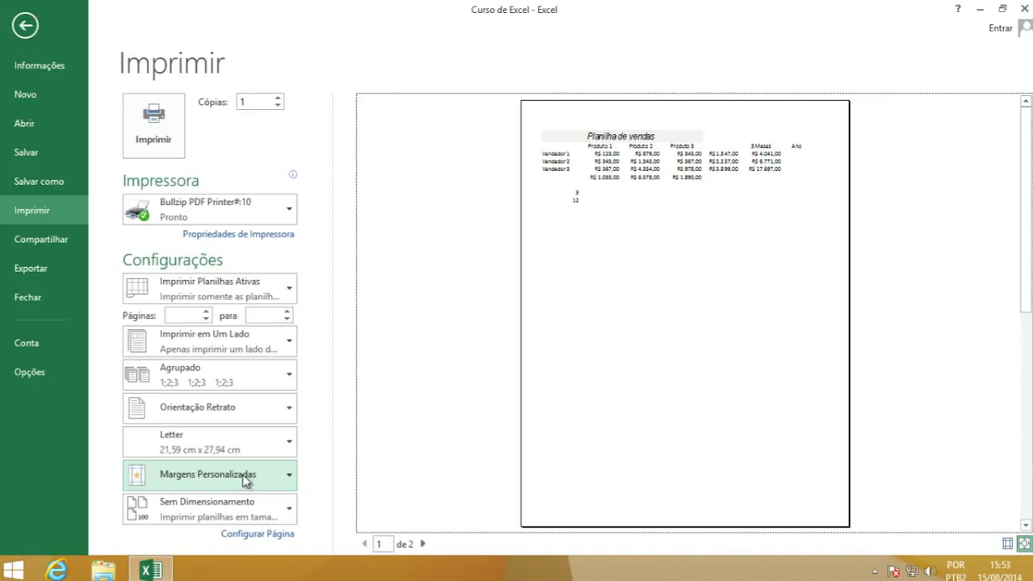
# Scale the printout to fit the entire worksheet on one page (Ajustar Planilha em Uma Página) and set landscape orientation (Orientação Paisagem).
pyautogui.click(235, 501)
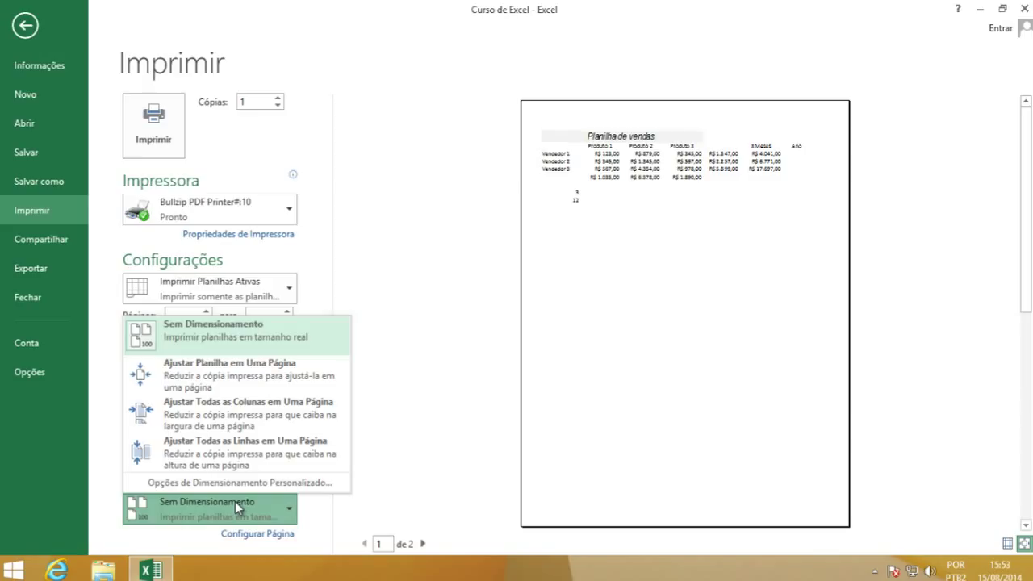
pyautogui.click(245, 374)
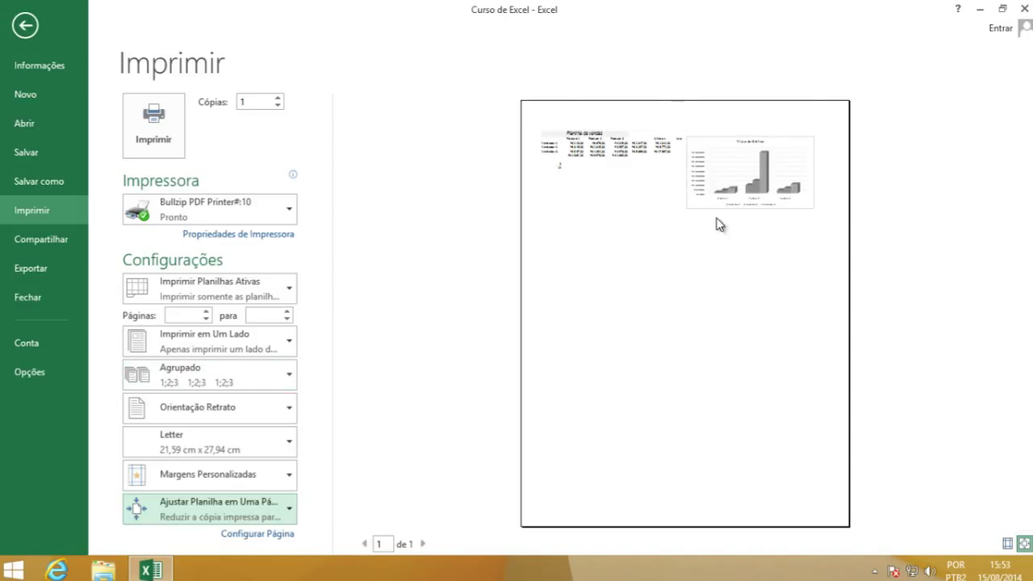
pyautogui.click(251, 409)
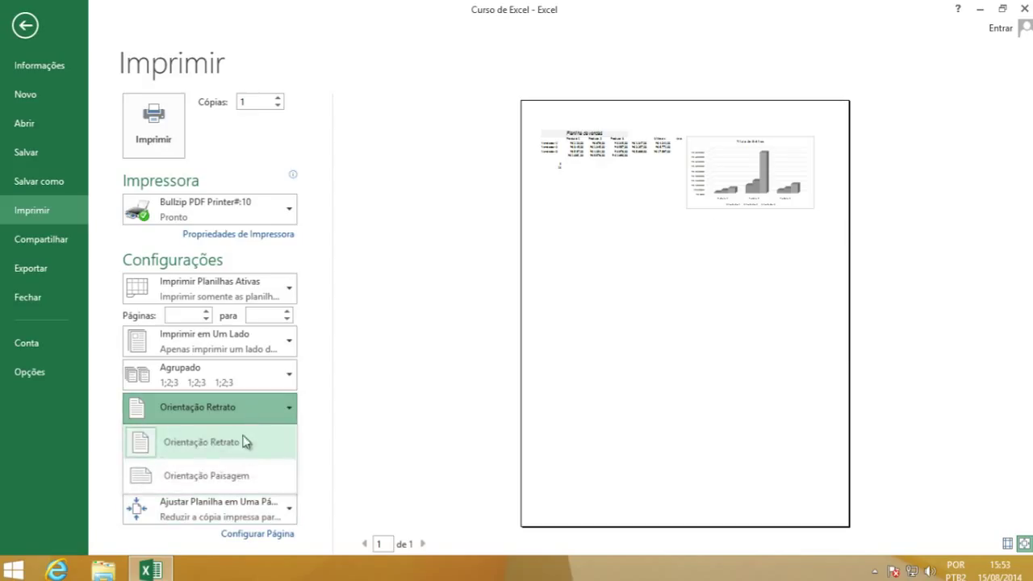
pyautogui.click(235, 475)
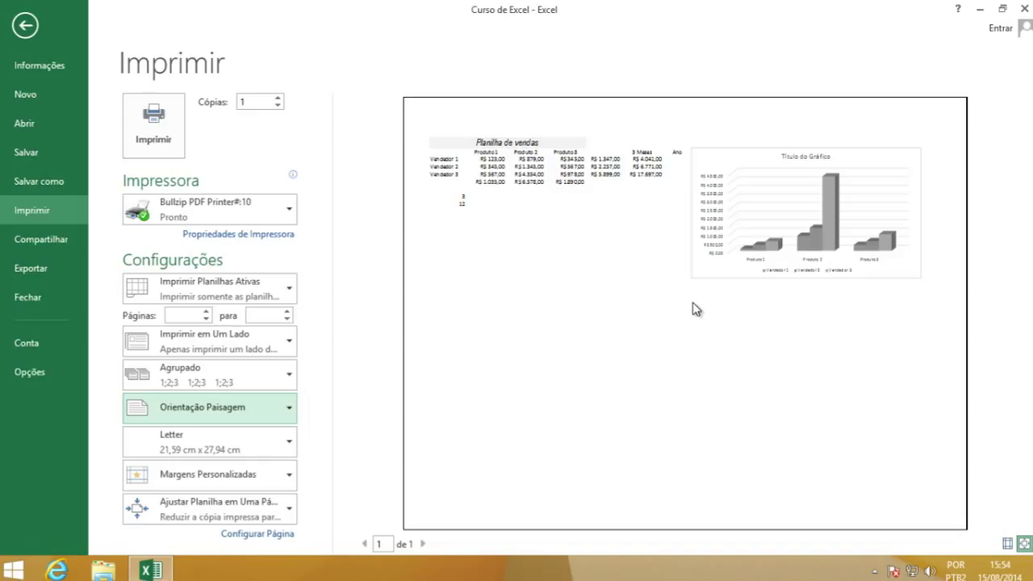
pyautogui.click(442, 182)
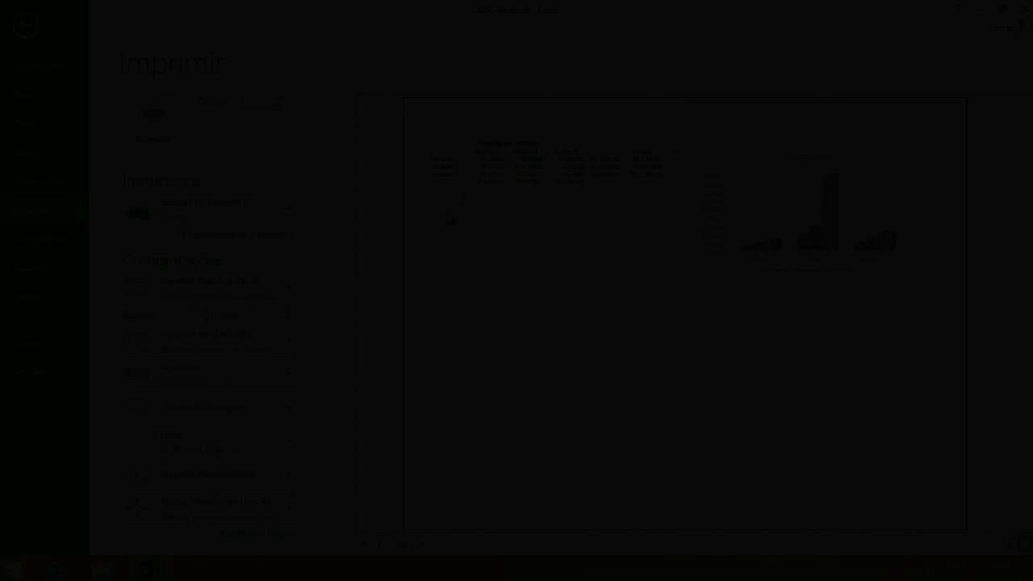